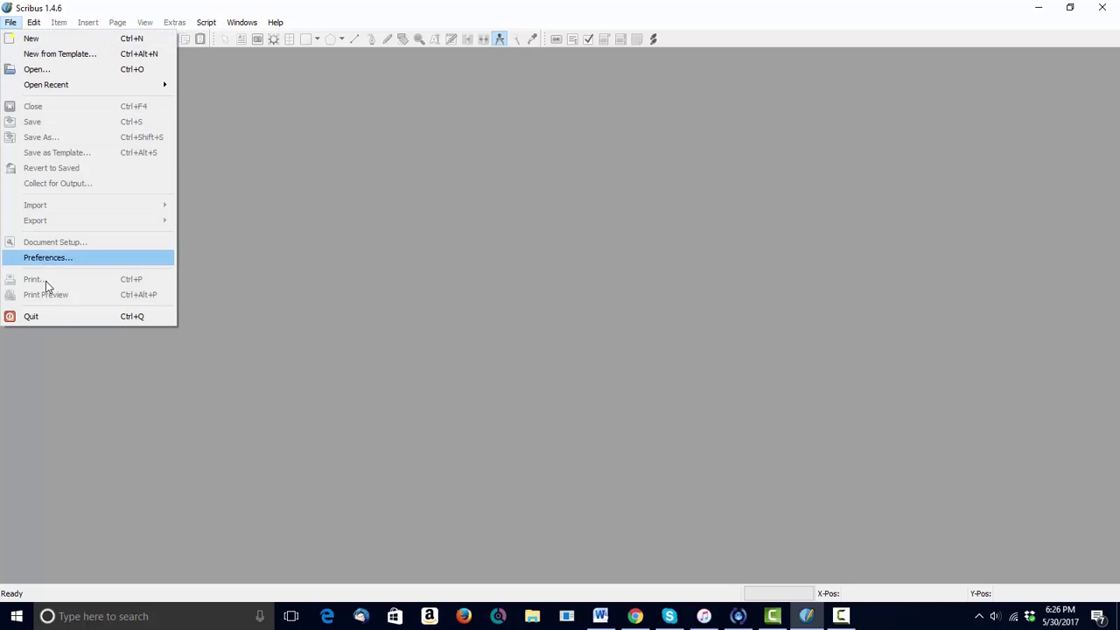
Step: Open Preferences on the General page and check the Theme list, leaving the theme unchanged
{"action": "left_click", "coordinate": [46, 264]}
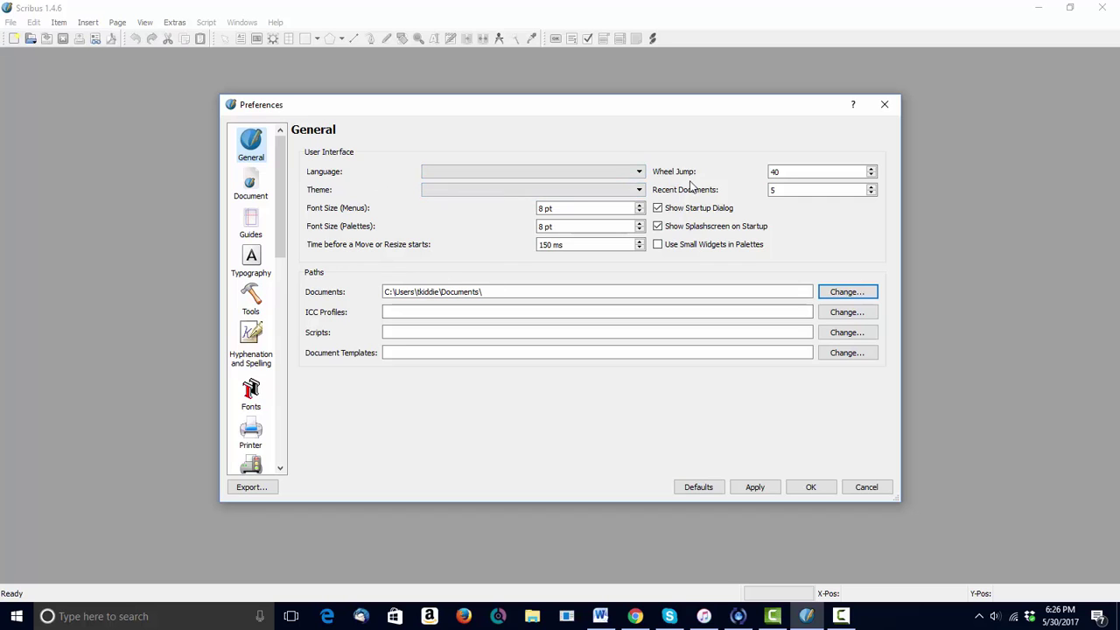
{"action": "left_click", "coordinate": [640, 189]}
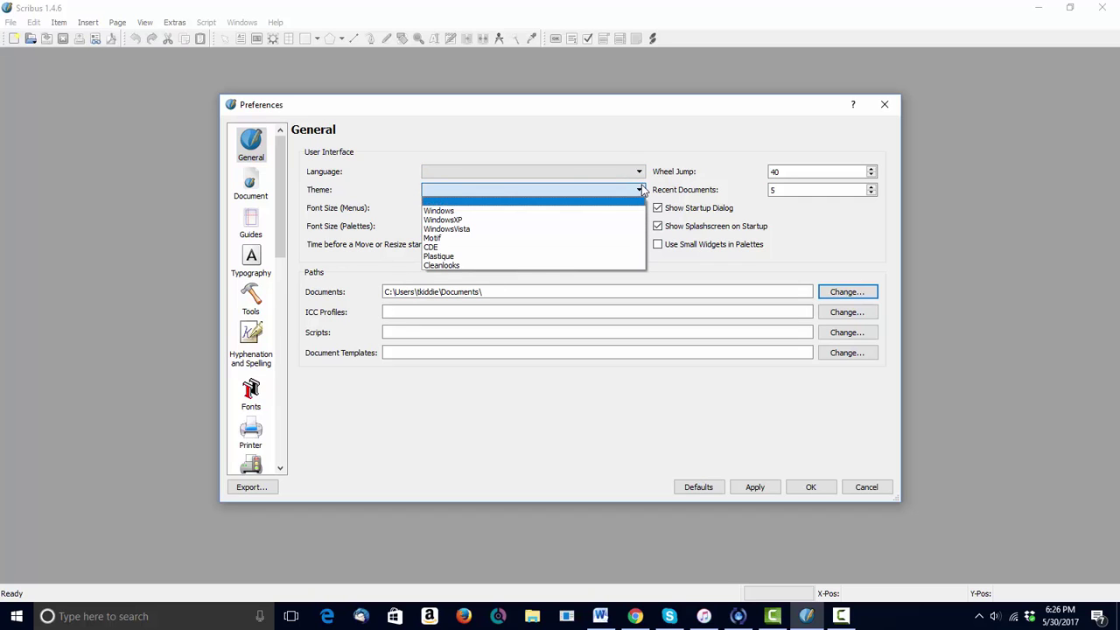
{"action": "left_click", "coordinate": [643, 190]}
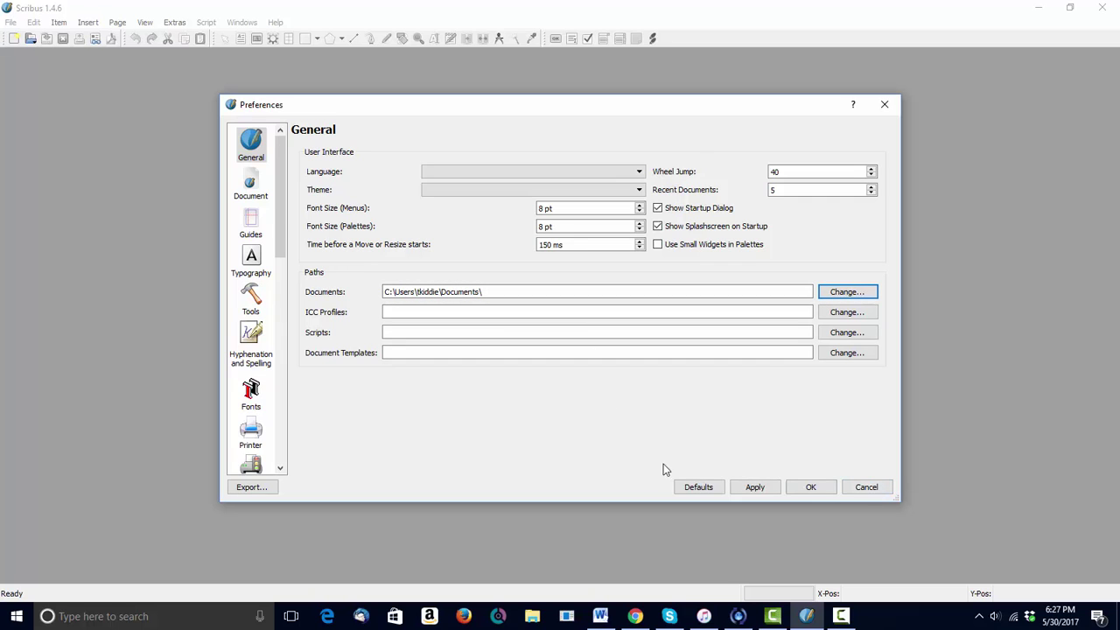
Step: Make the default document size Letter with units set to inches (8.5 × 11 in)
{"action": "left_click", "coordinate": [251, 187]}
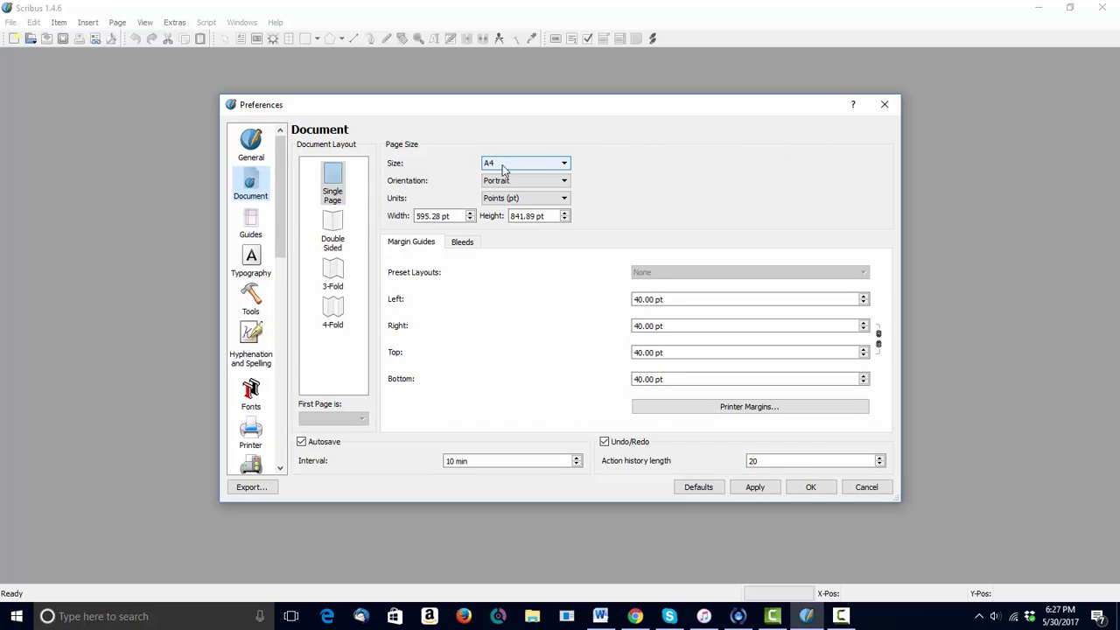
{"action": "left_click", "coordinate": [565, 164]}
{"action": "left_click_drag", "start_coordinate": [565, 184], "coordinate": [563, 228]}
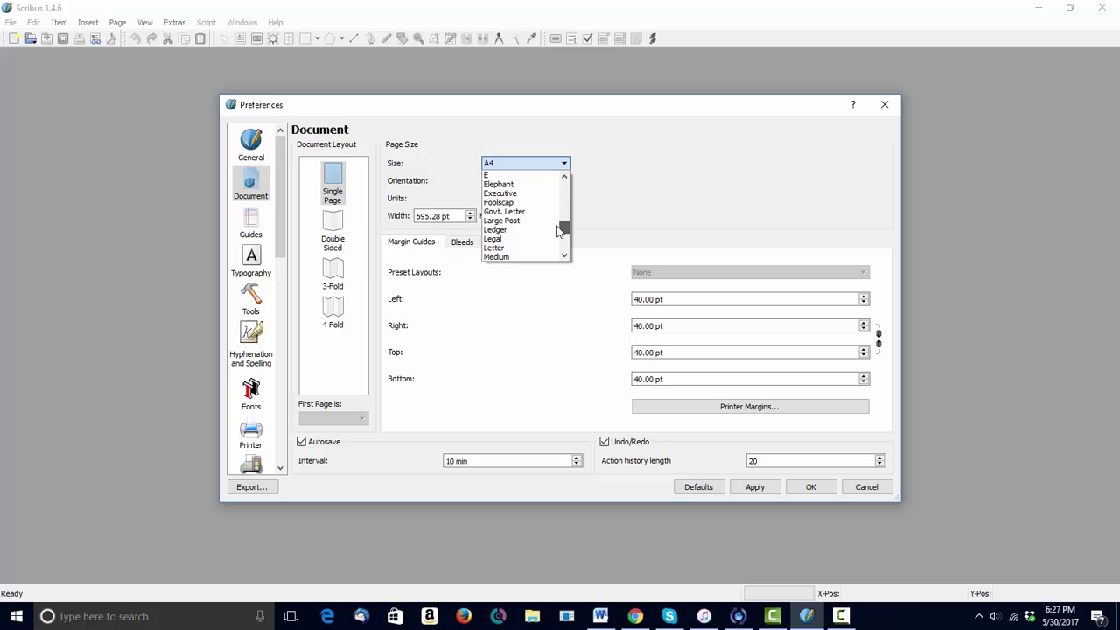
{"action": "left_click", "coordinate": [511, 249]}
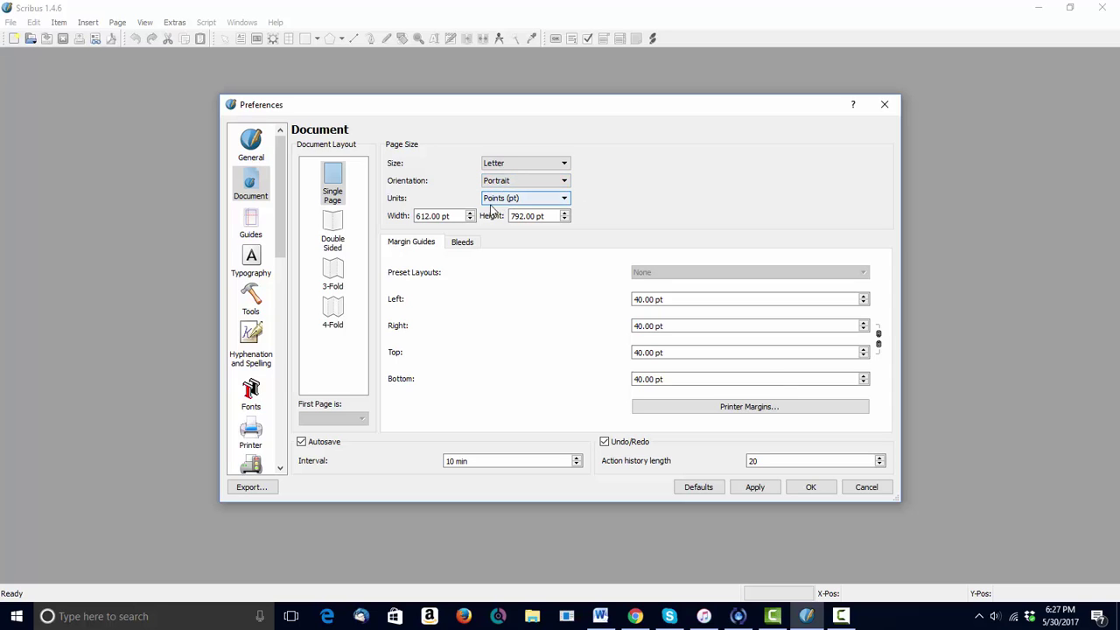
{"action": "left_click", "coordinate": [566, 200]}
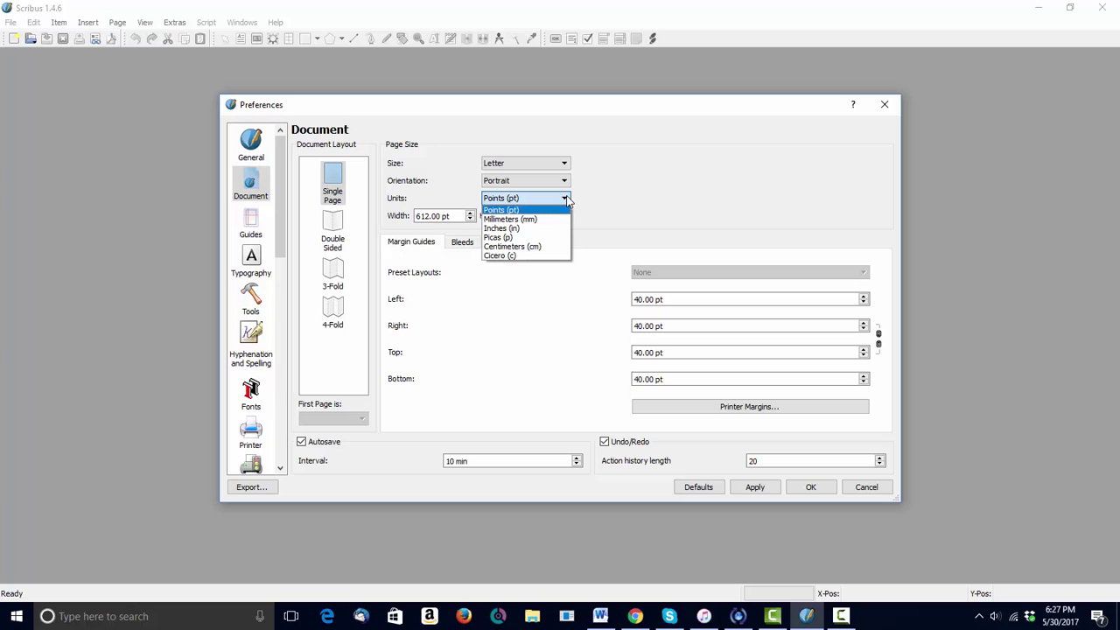
{"action": "left_click", "coordinate": [516, 227]}
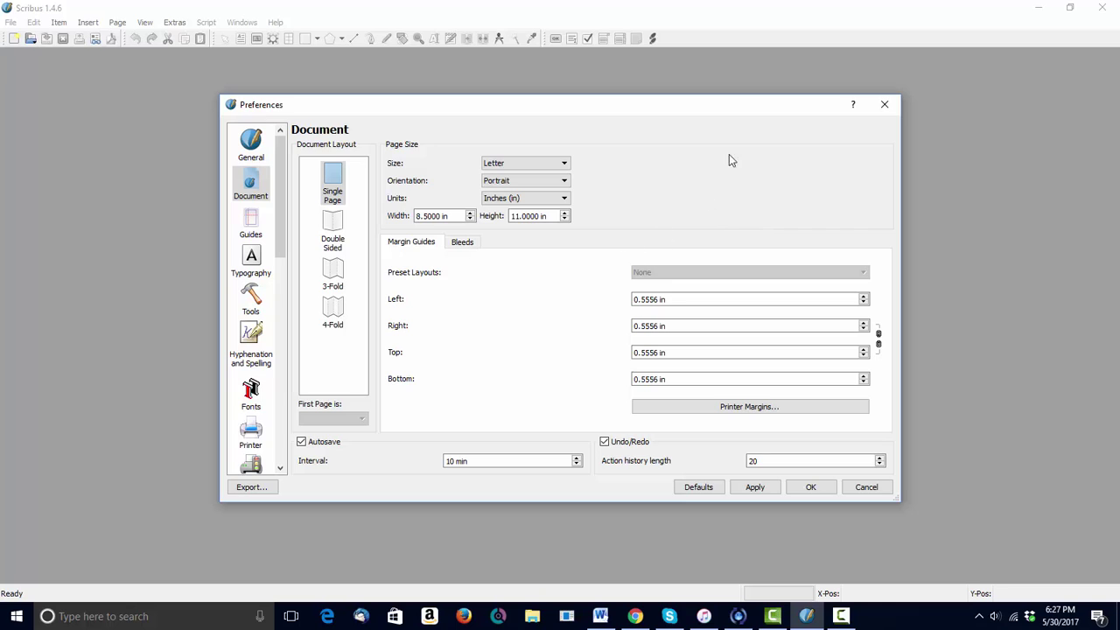
Step: Trim the Left, Right, Top and Bottom default margin fields to 0.5 in each
{"action": "left_click", "coordinate": [422, 220]}
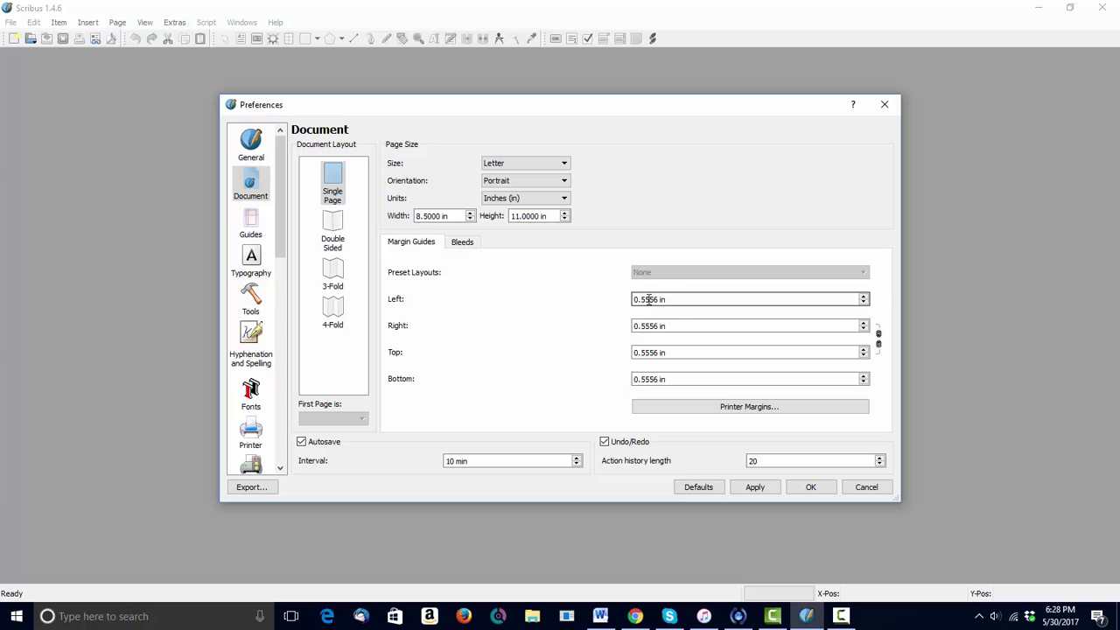
{"action": "left_click_drag", "start_coordinate": [649, 300], "coordinate": [670, 299]}
{"action": "key", "text": "BackSpace"}
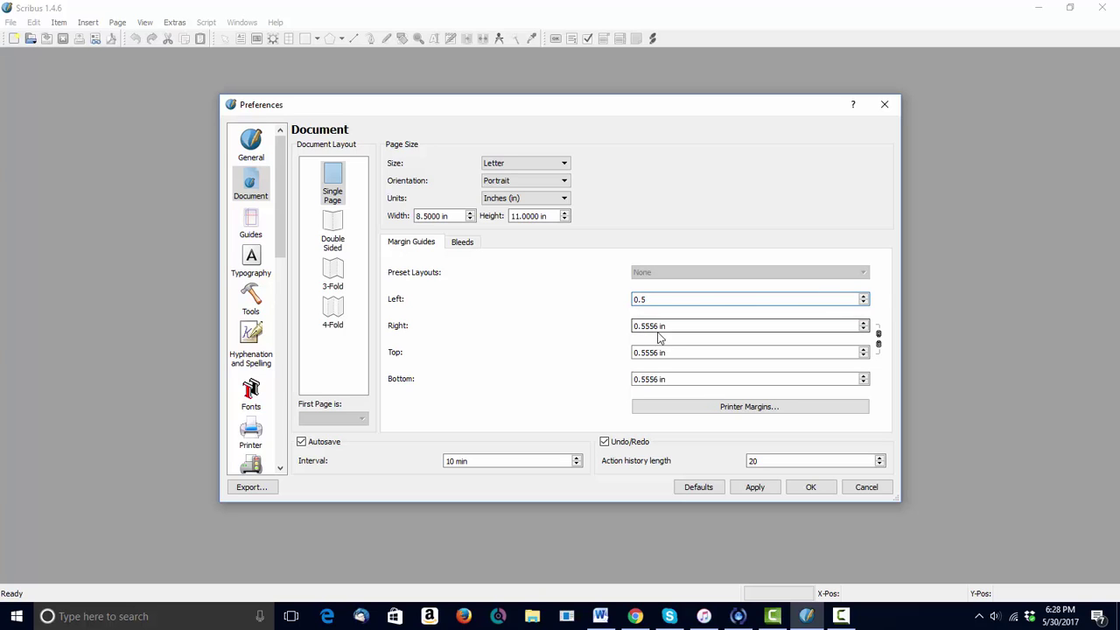
{"action": "left_click", "coordinate": [645, 324]}
{"action": "left_click_drag", "start_coordinate": [645, 325], "coordinate": [672, 325]}
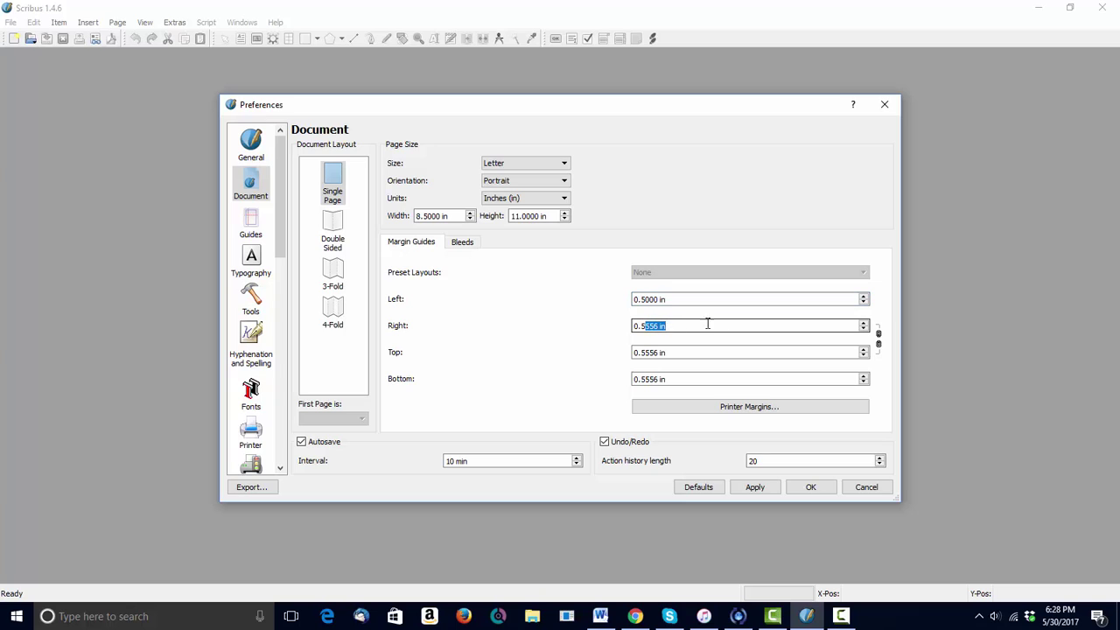
{"action": "key", "text": "BackSpace"}
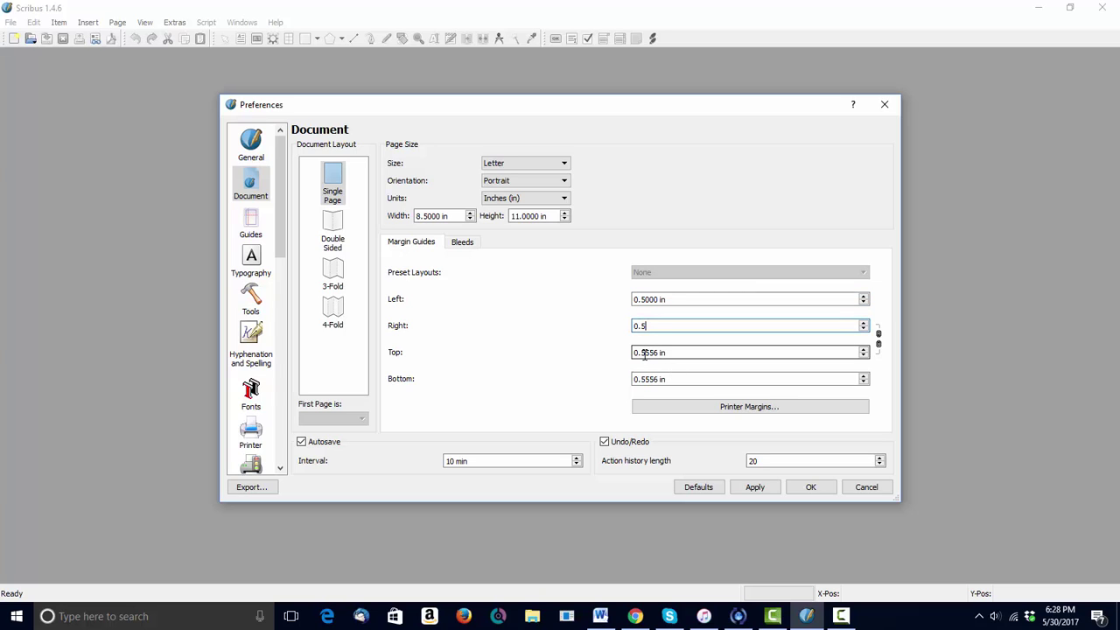
{"action": "left_click", "coordinate": [645, 353]}
{"action": "left_click_drag", "start_coordinate": [645, 353], "coordinate": [679, 352]}
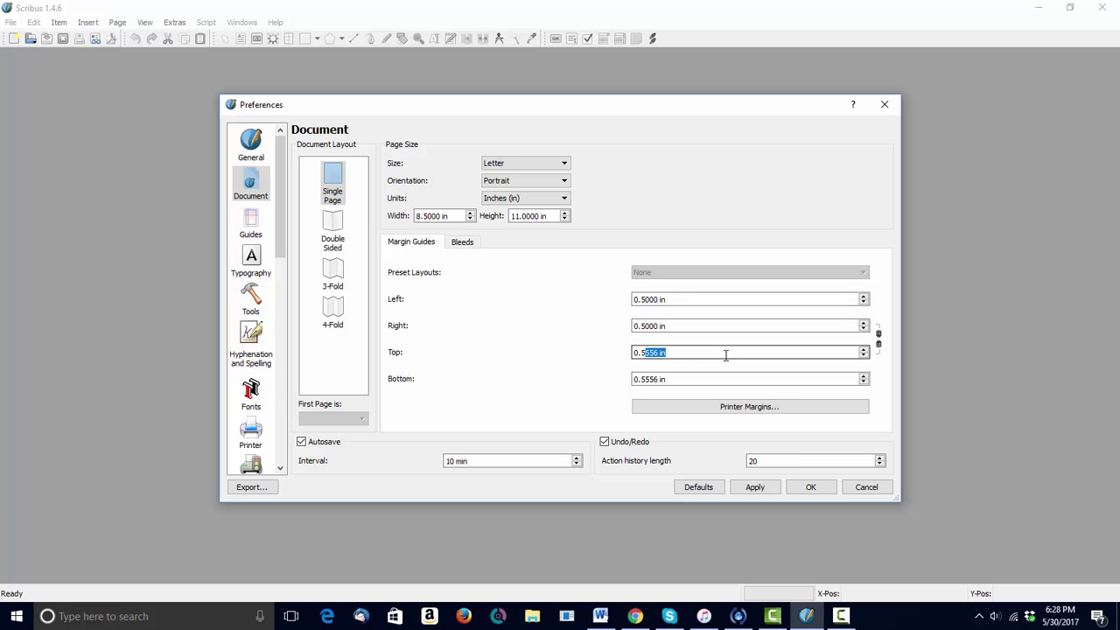
{"action": "key", "text": "BackSpace"}
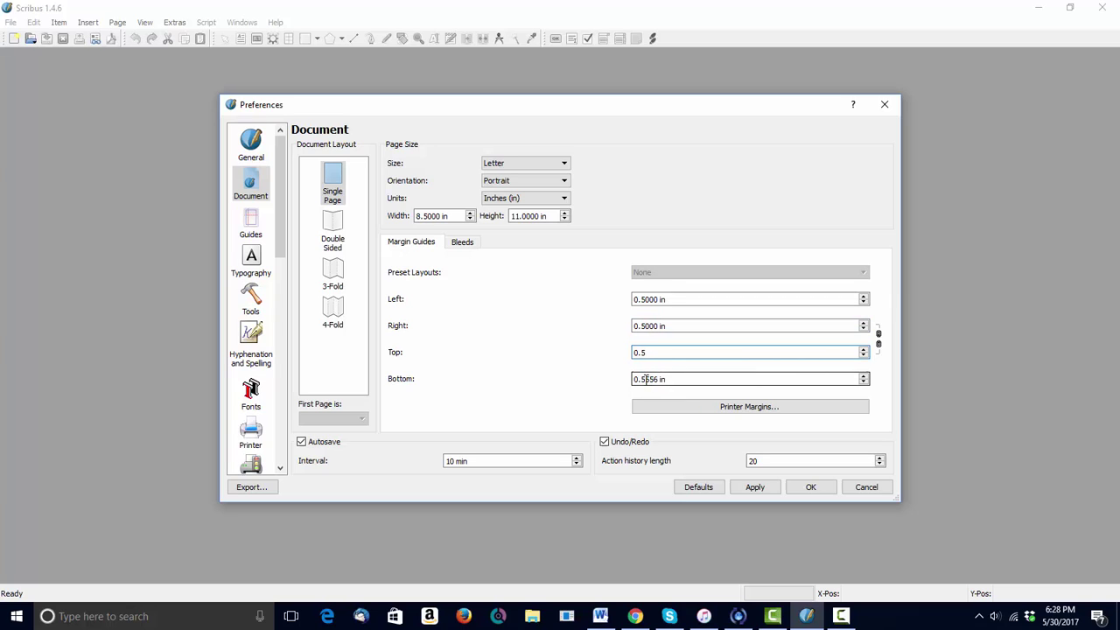
{"action": "left_click_drag", "start_coordinate": [645, 379], "coordinate": [695, 379]}
{"action": "key", "text": "BackSpace"}
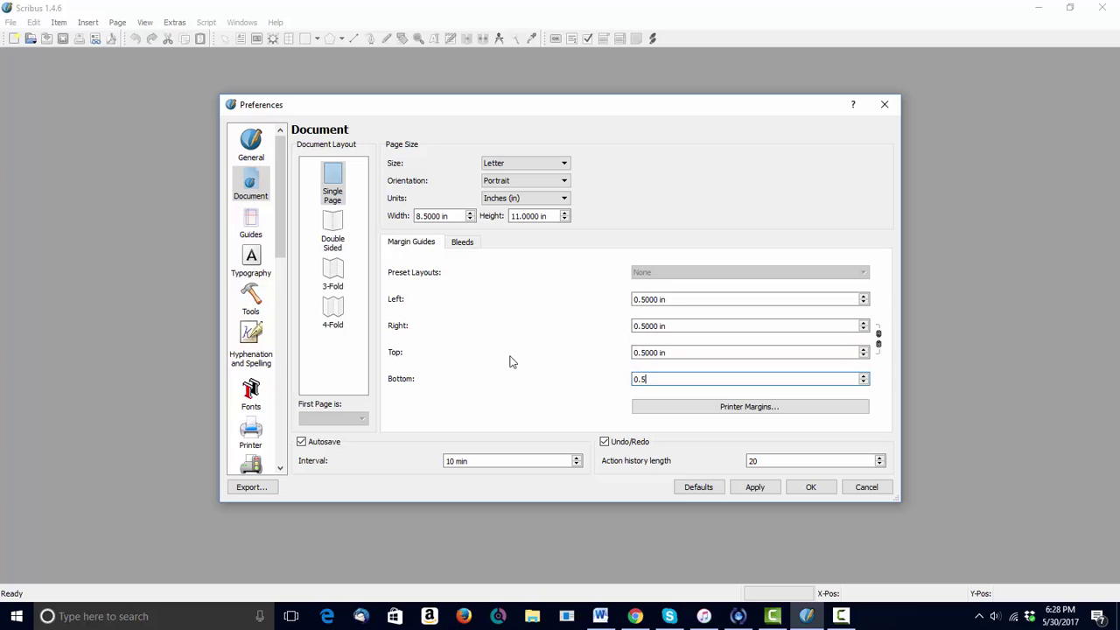
Step: Accept the printer's 0 in minimum margins for all sides, then apply and confirm the preferences
{"action": "left_click", "coordinate": [744, 408]}
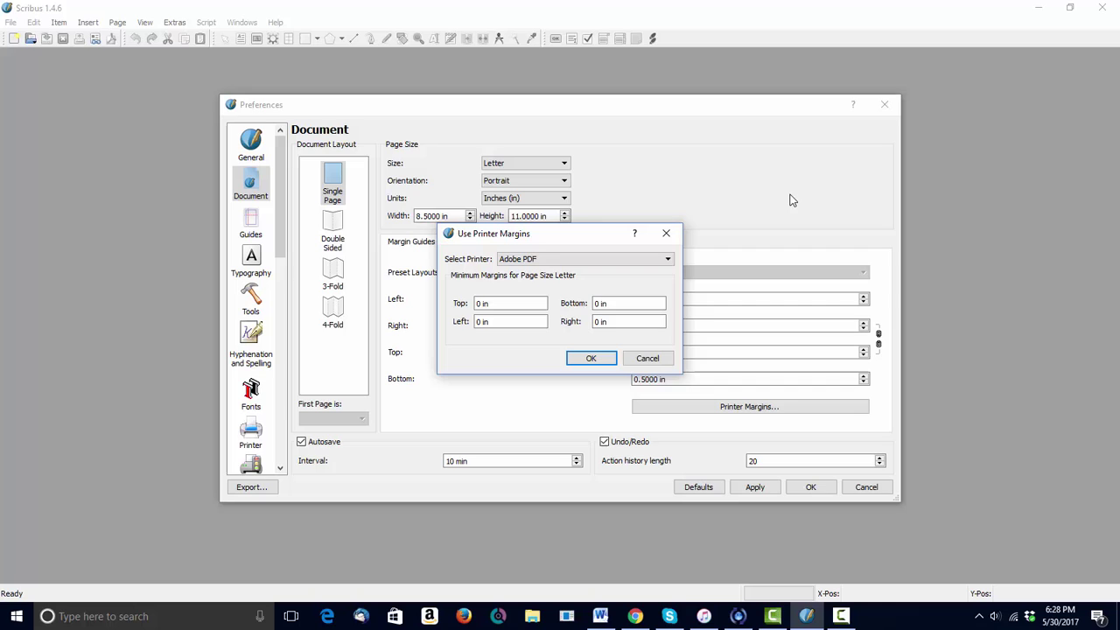
{"action": "left_click", "coordinate": [593, 359]}
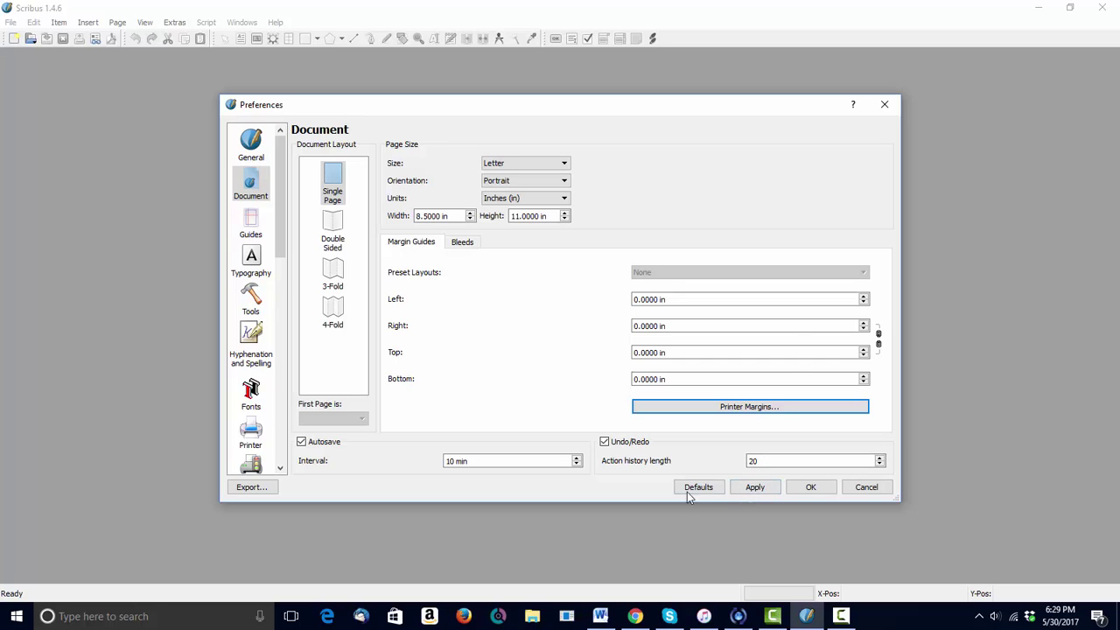
{"action": "left_click", "coordinate": [758, 490]}
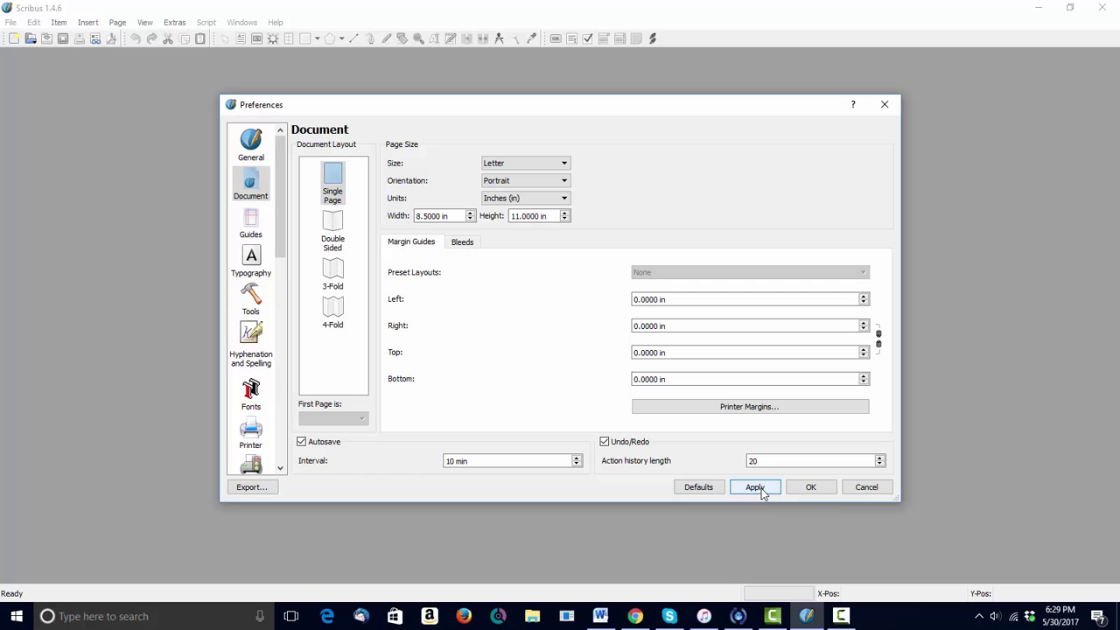
{"action": "left_click", "coordinate": [812, 490]}
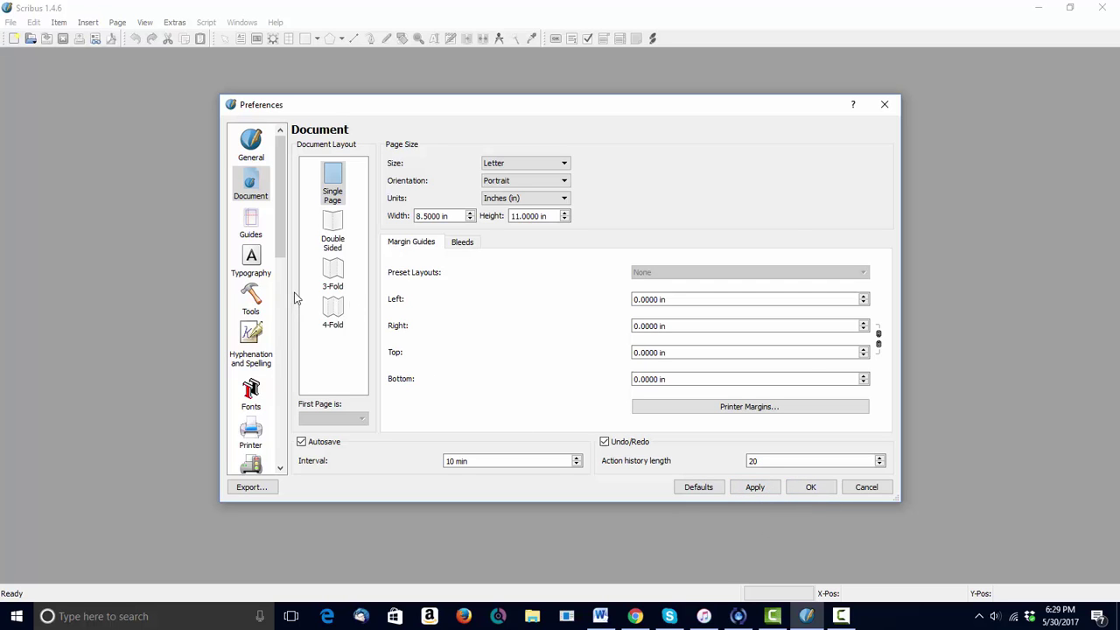
Step: Tick Show Page Grid in the Guides preferences and apply it
{"action": "left_click", "coordinate": [249, 223]}
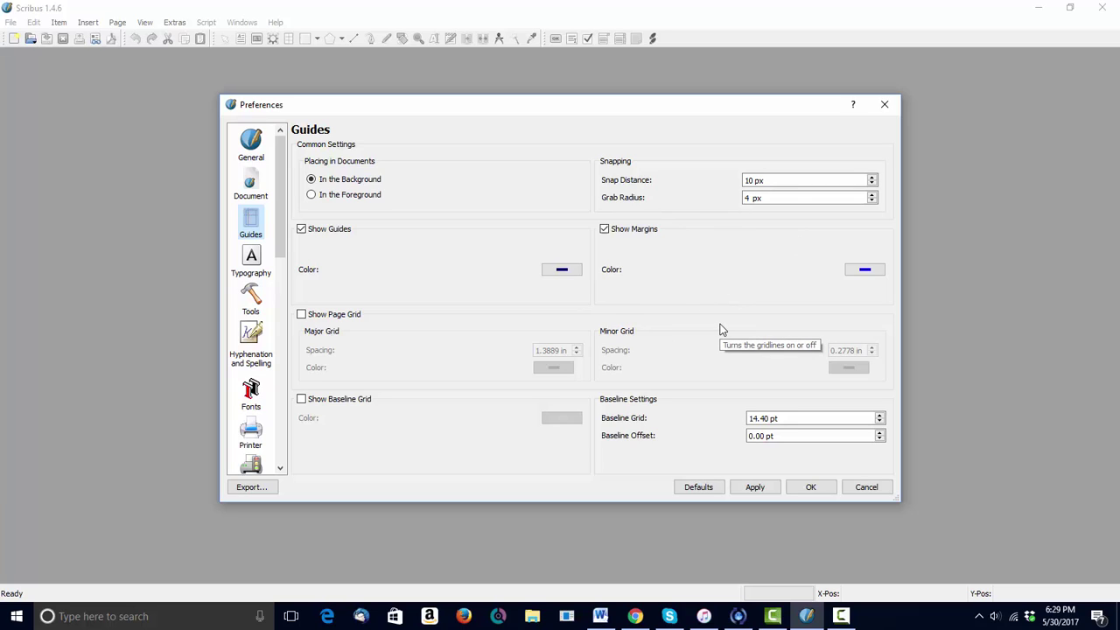
{"action": "left_click", "coordinate": [301, 314]}
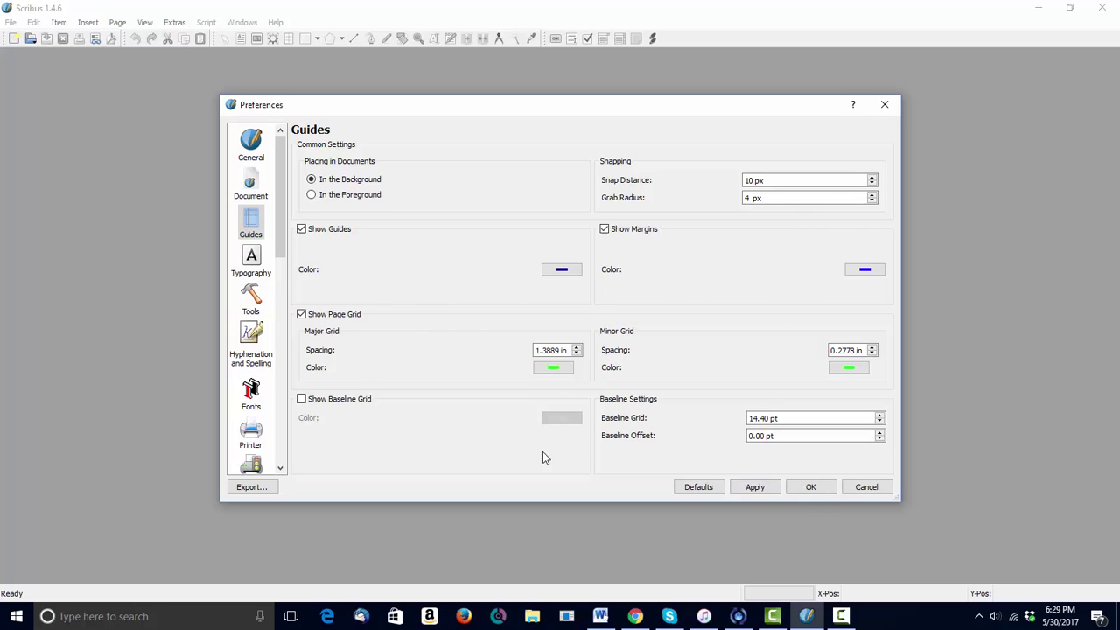
{"action": "left_click", "coordinate": [760, 493]}
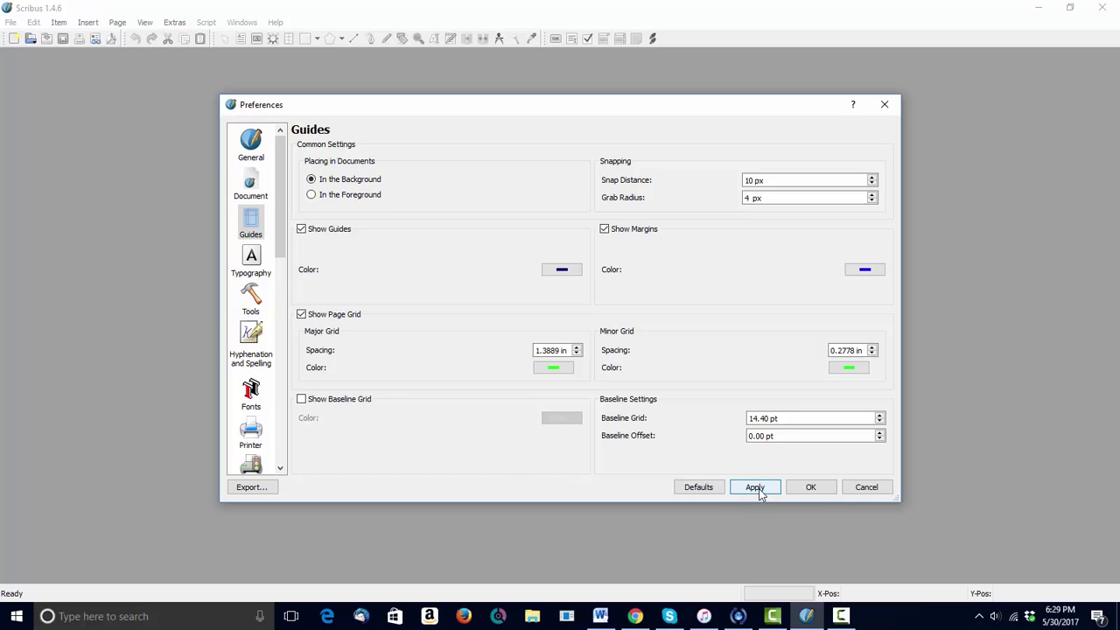
Step: View Typography, then the Tools defaults showing Arial Regular 12 pt black text
{"action": "left_click", "coordinate": [250, 261]}
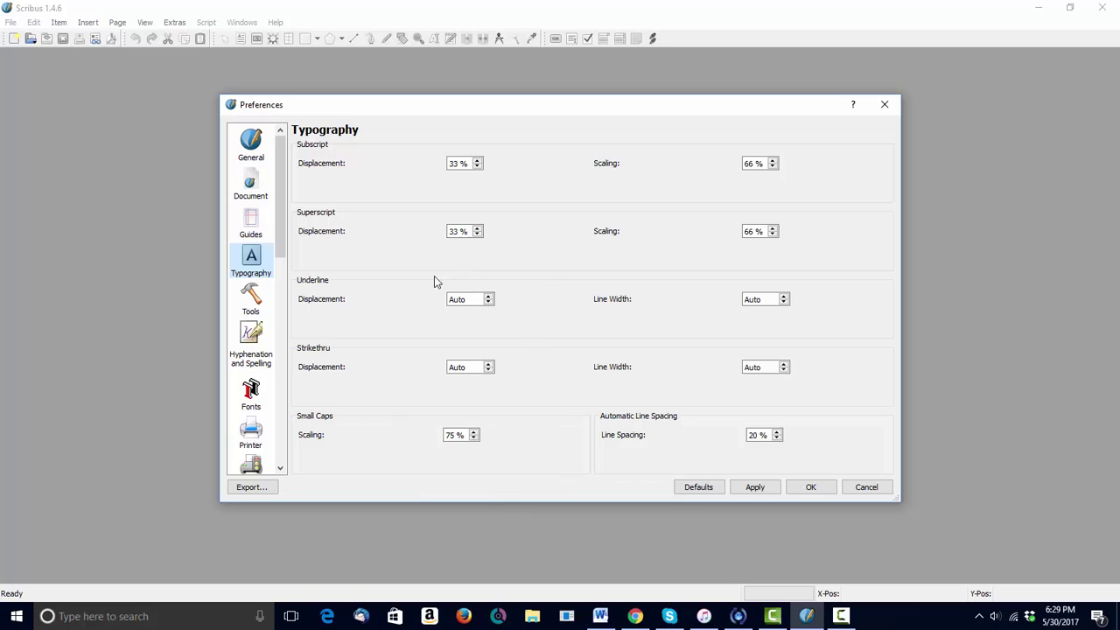
{"action": "left_click", "coordinate": [249, 297]}
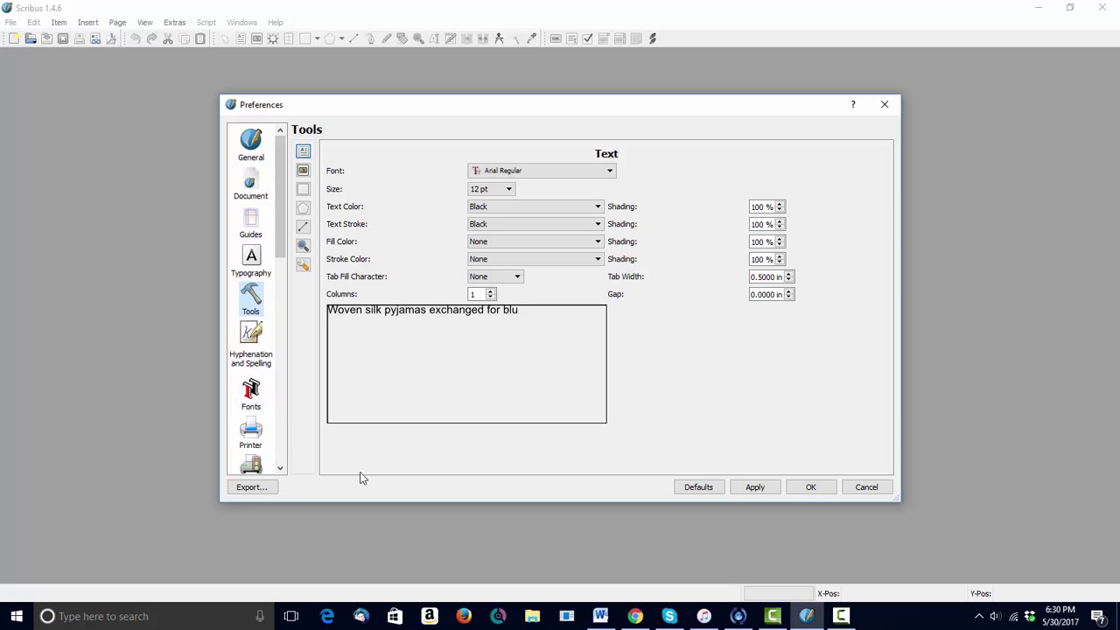
Step: Keep Adobe PDF as the print destination, close Preferences, and bring up the File menu
{"action": "left_click", "coordinate": [253, 436]}
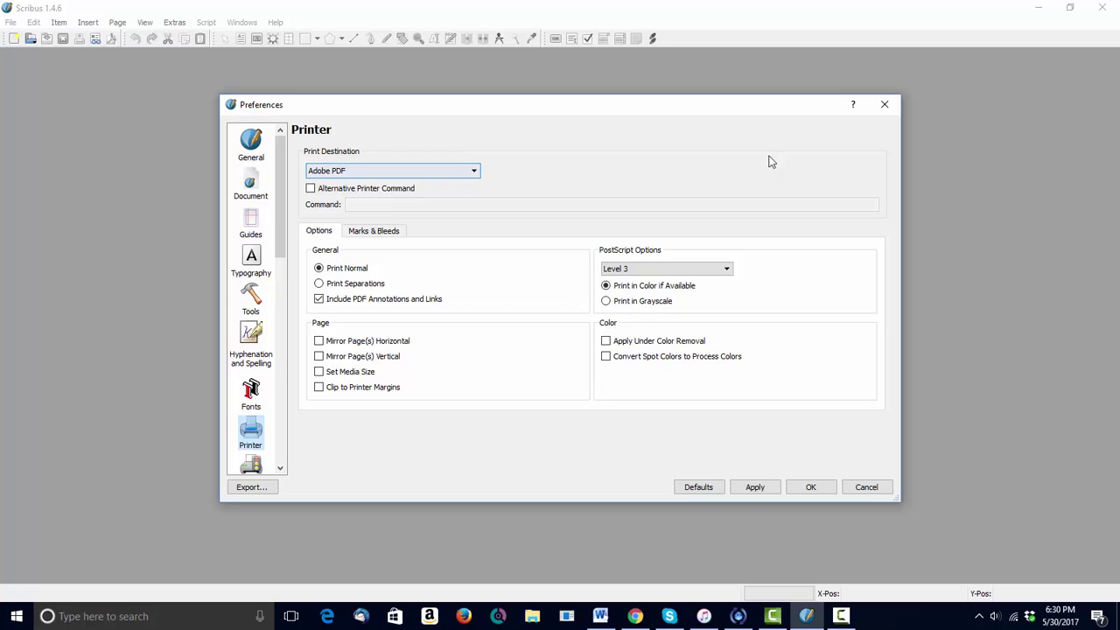
{"action": "left_click", "coordinate": [473, 172]}
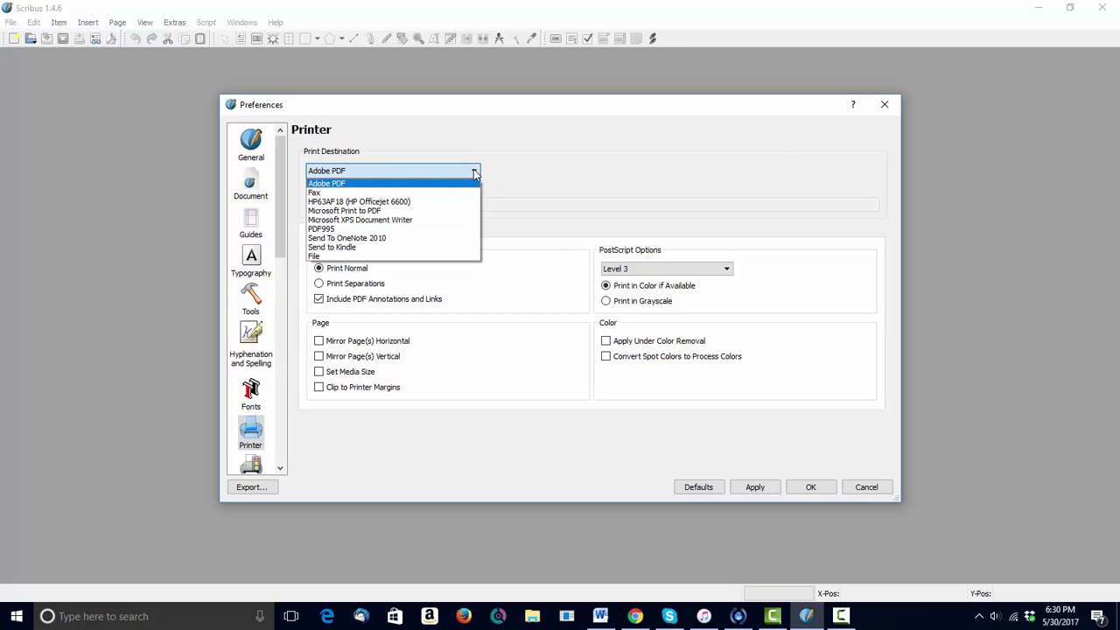
{"action": "left_click", "coordinate": [473, 172]}
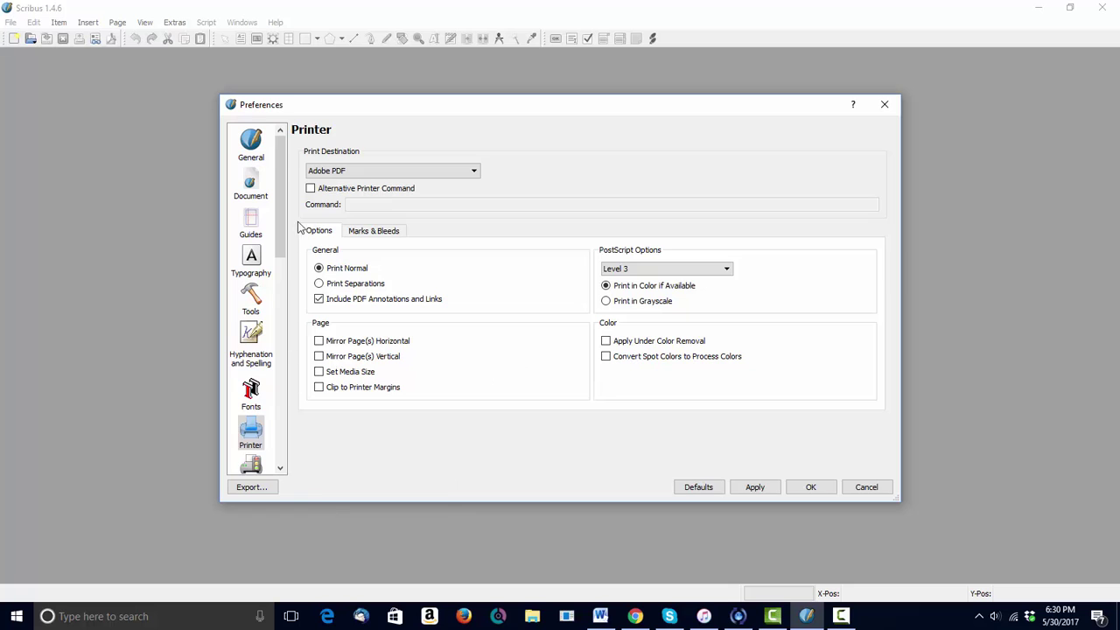
{"action": "mouse_move", "coordinate": [279, 243]}
{"action": "left_mouse_down"}
{"action": "mouse_move", "coordinate": [290, 321]}
{"action": "mouse_move", "coordinate": [268, 454]}
{"action": "left_mouse_up"}
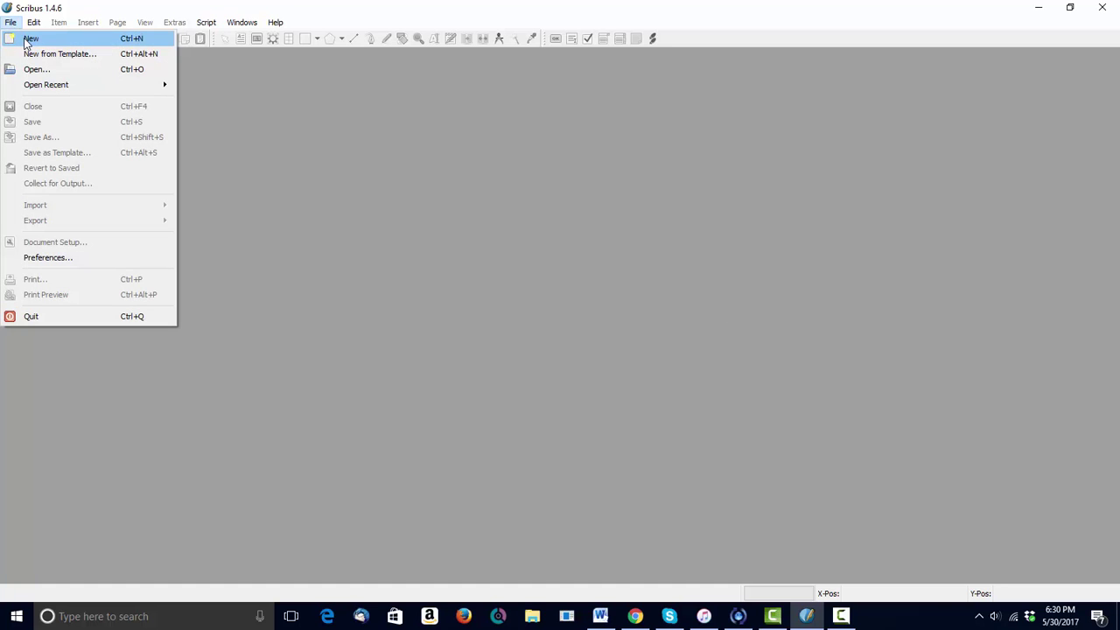
Step: Create Document-1 as a single-page, portrait, Letter-size document with the default New settings
{"action": "left_click", "coordinate": [27, 40]}
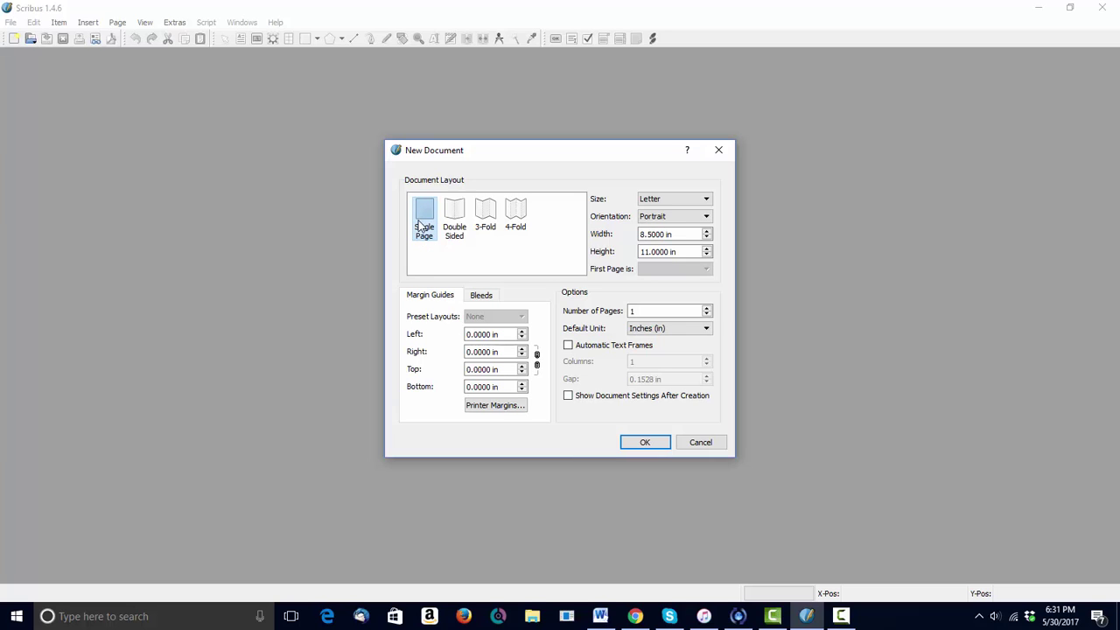
{"action": "left_click", "coordinate": [645, 443]}
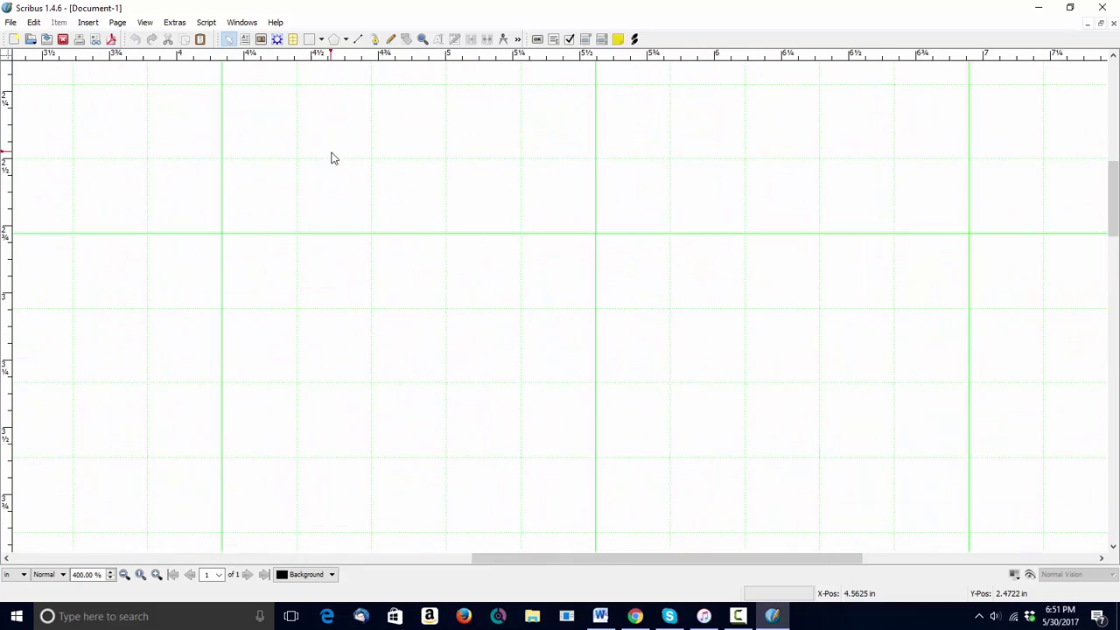
{"action": "scroll", "coordinate": [334, 155], "scroll_direction": "down", "scroll_amount": 2}
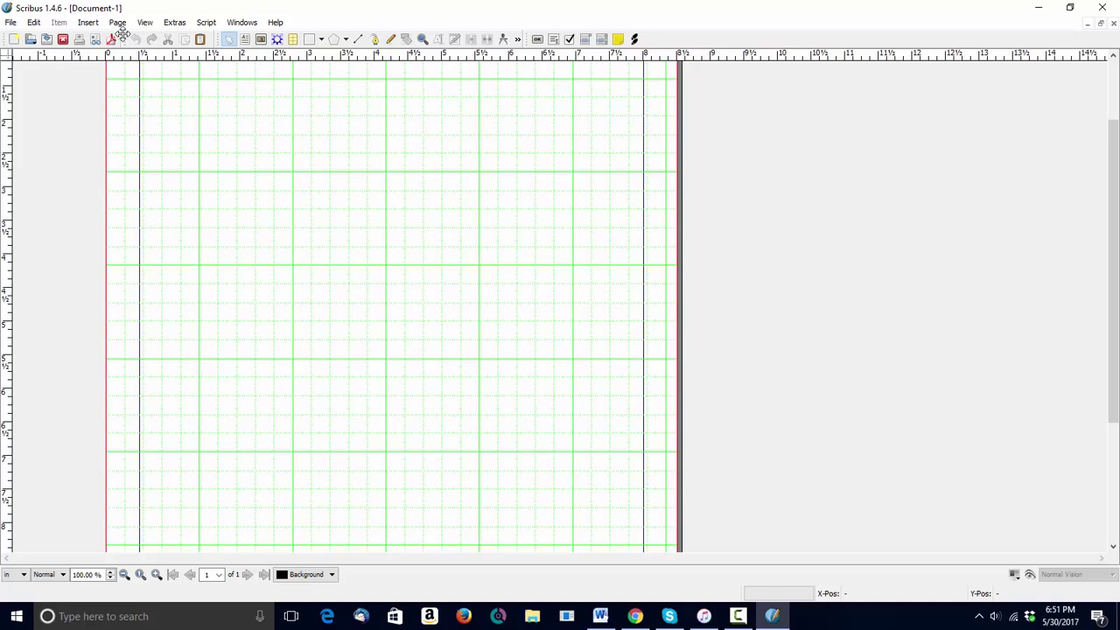
Step: Drag the undo/clipboard and other tool groups apart, re-docking them in the top row with gaps
{"action": "left_click_drag", "start_coordinate": [123, 33], "coordinate": [160, 44]}
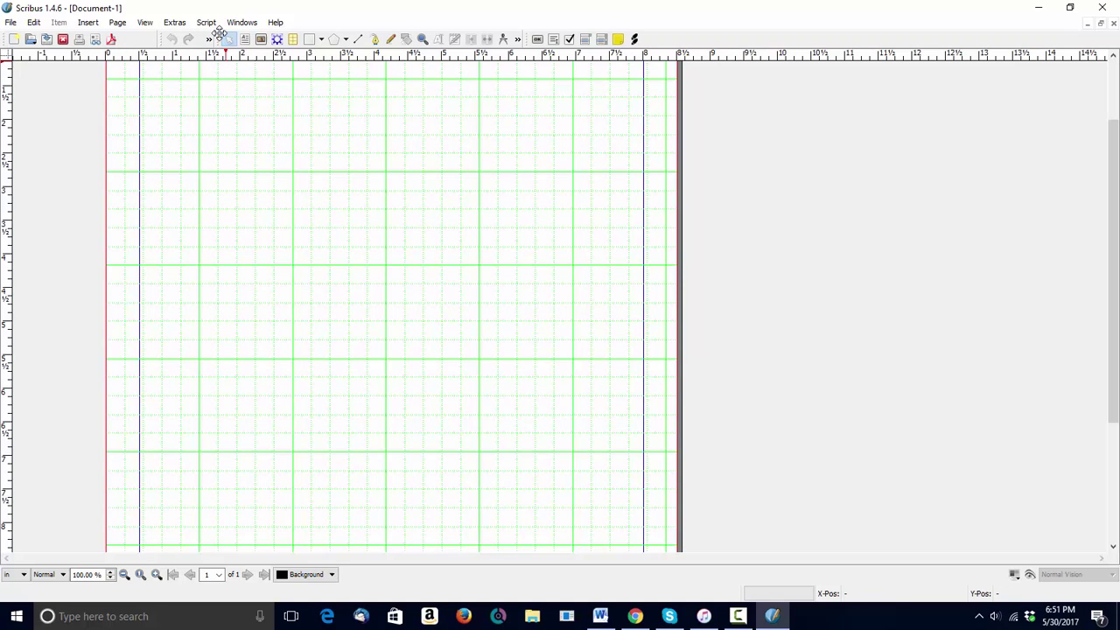
{"action": "left_click_drag", "start_coordinate": [216, 39], "coordinate": [266, 44]}
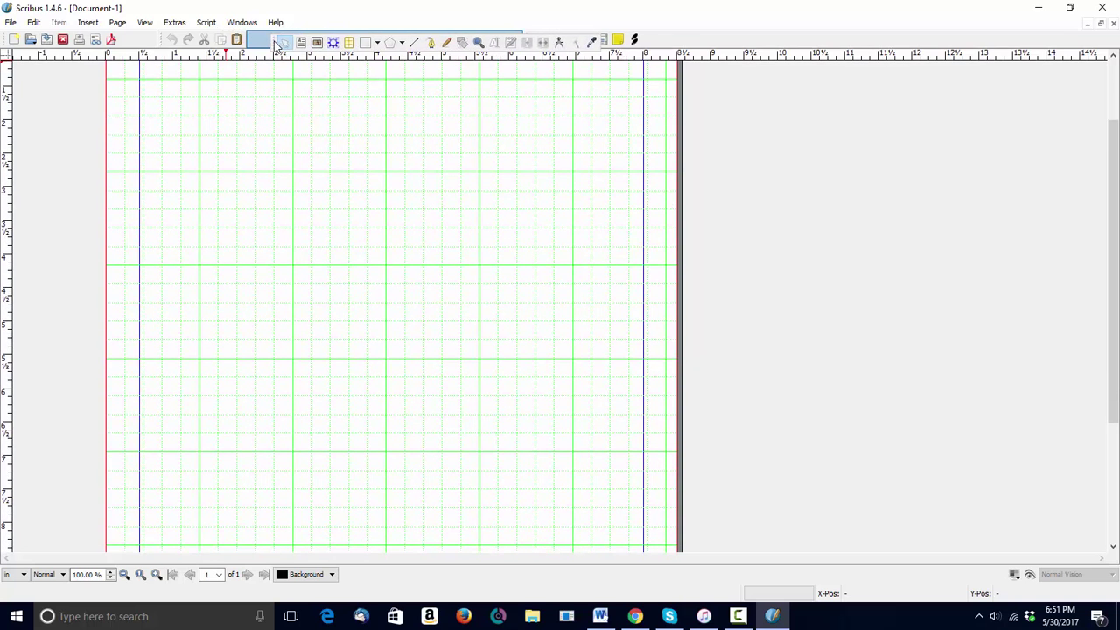
{"action": "mouse_move", "coordinate": [266, 44]}
{"action": "left_mouse_down"}
{"action": "mouse_move", "coordinate": [249, 43]}
{"action": "mouse_move", "coordinate": [260, 42]}
{"action": "left_mouse_up"}
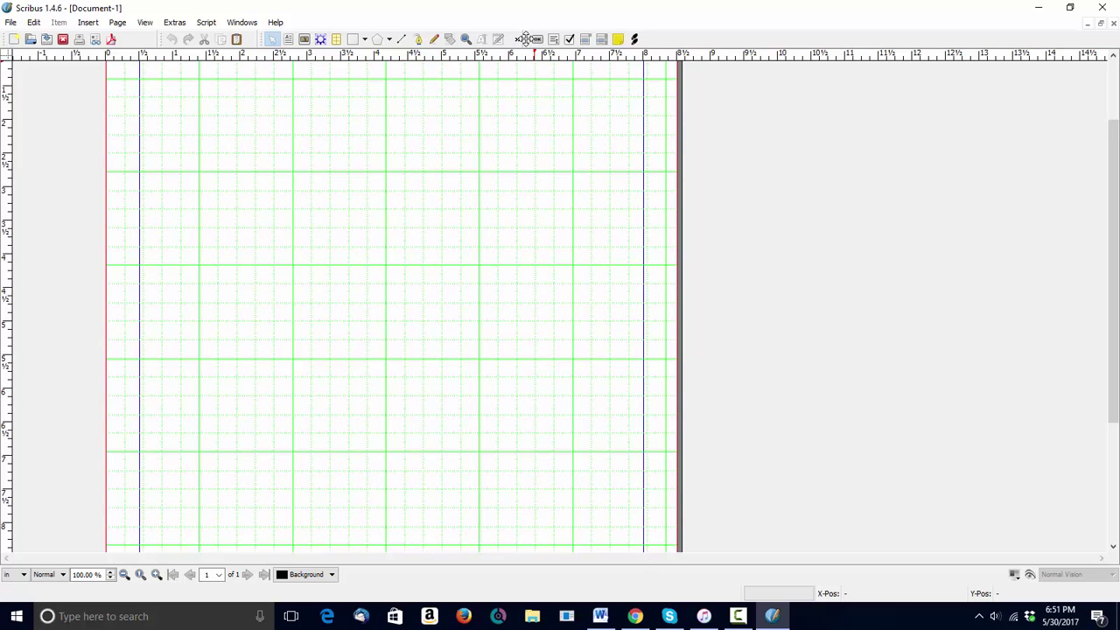
{"action": "left_click_drag", "start_coordinate": [524, 41], "coordinate": [623, 54]}
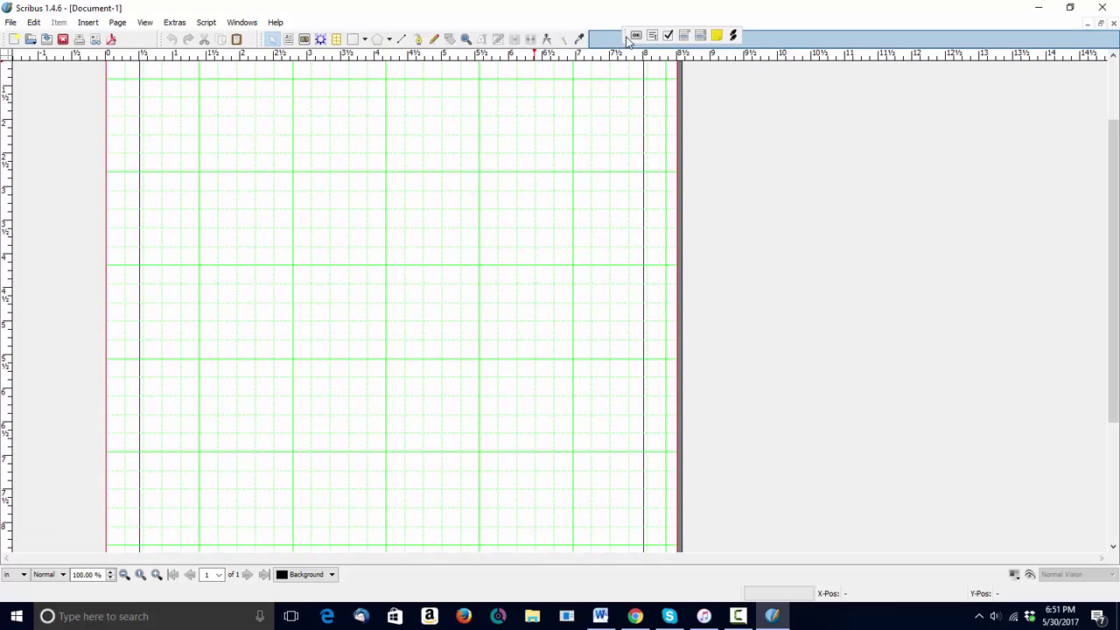
{"action": "left_click_drag", "start_coordinate": [624, 54], "coordinate": [646, 107]}
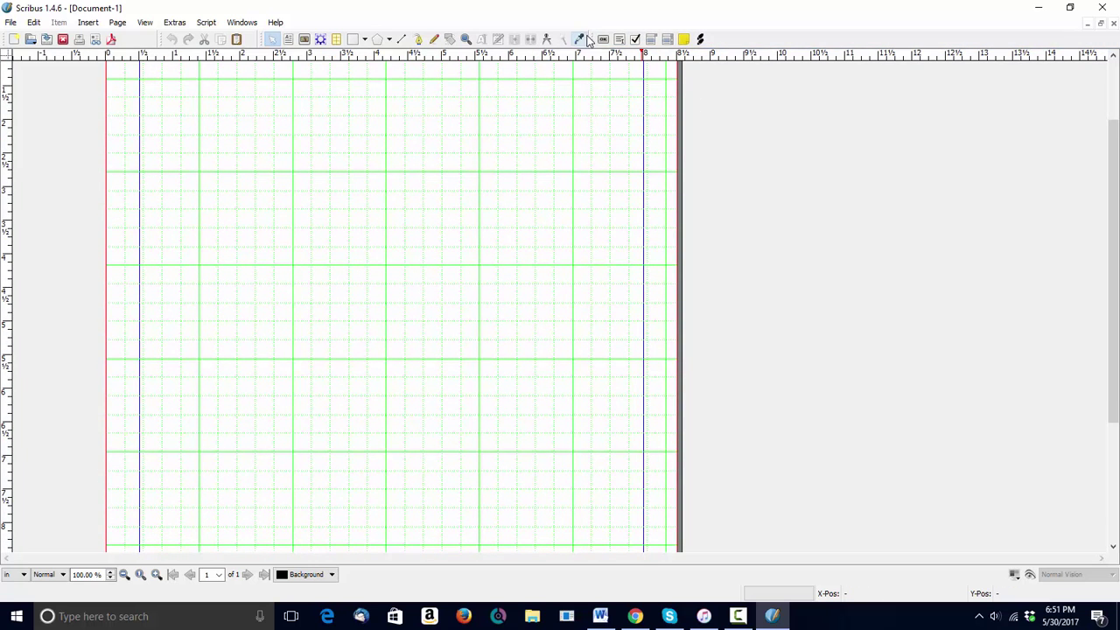
{"action": "left_click_drag", "start_coordinate": [600, 40], "coordinate": [619, 41]}
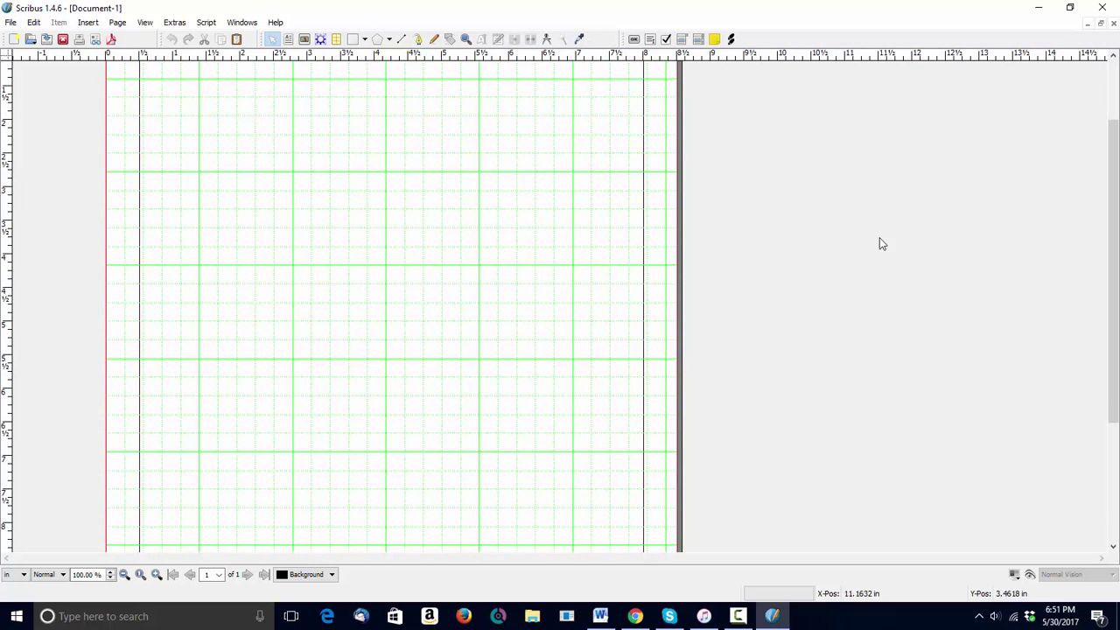